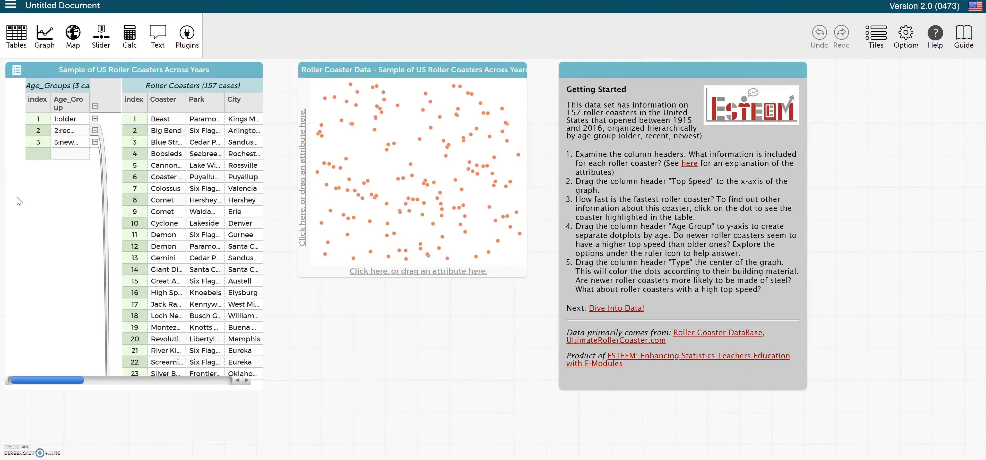
Step: Plot Top_Speed on the graph's x-axis and Age_Group on its y-axis
drag(71, 103, 306, 203)
drag(57, 380, 137, 384)
drag(133, 99, 425, 273)
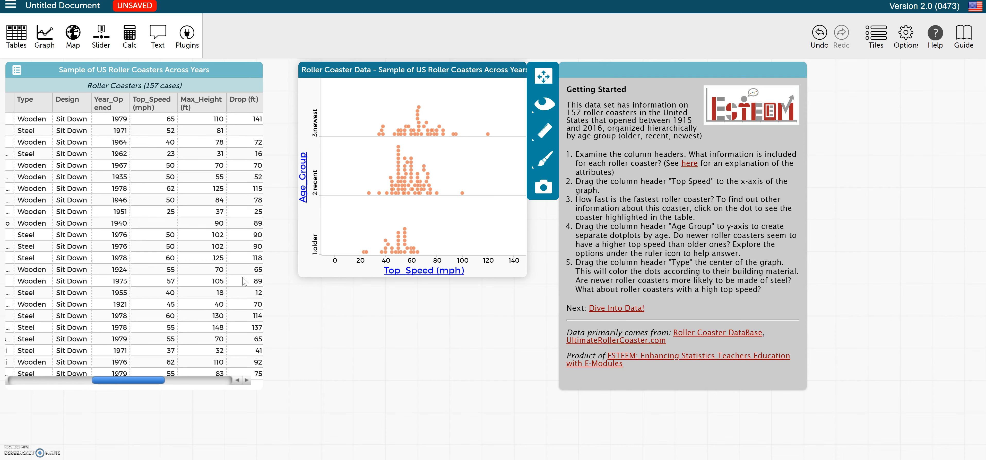
Step: Show the mean and median lines for each age group on the dot plot
click(544, 132)
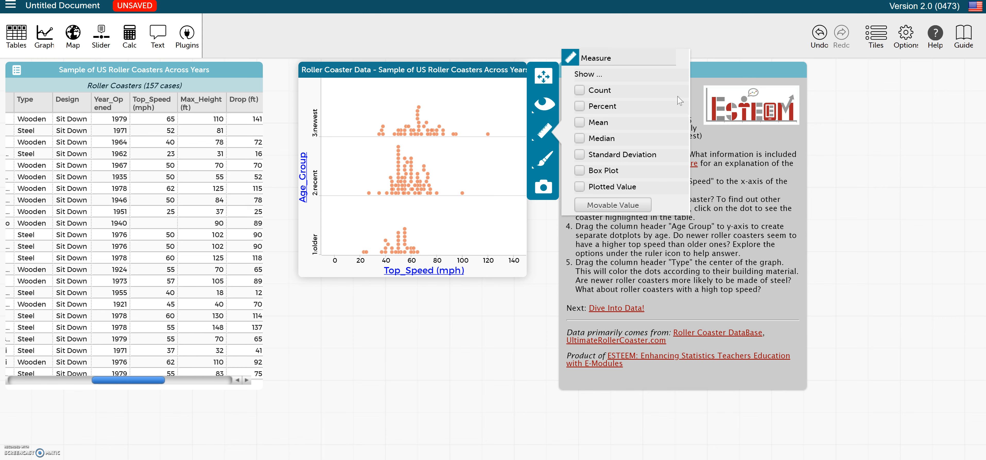
click(579, 123)
click(580, 144)
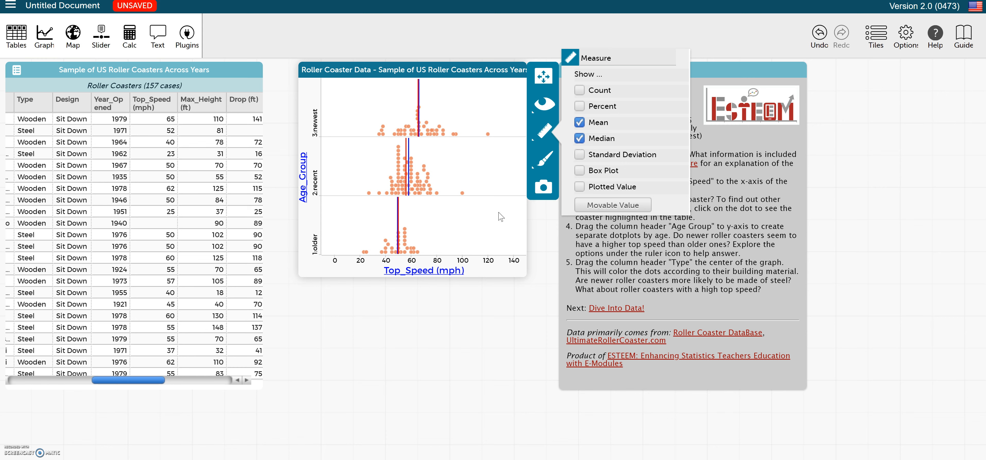
Step: Show the standard deviation band instead of the mean and median
mouse_move(405, 254)
mouse_move(409, 131)
click(579, 155)
click(580, 139)
click(580, 122)
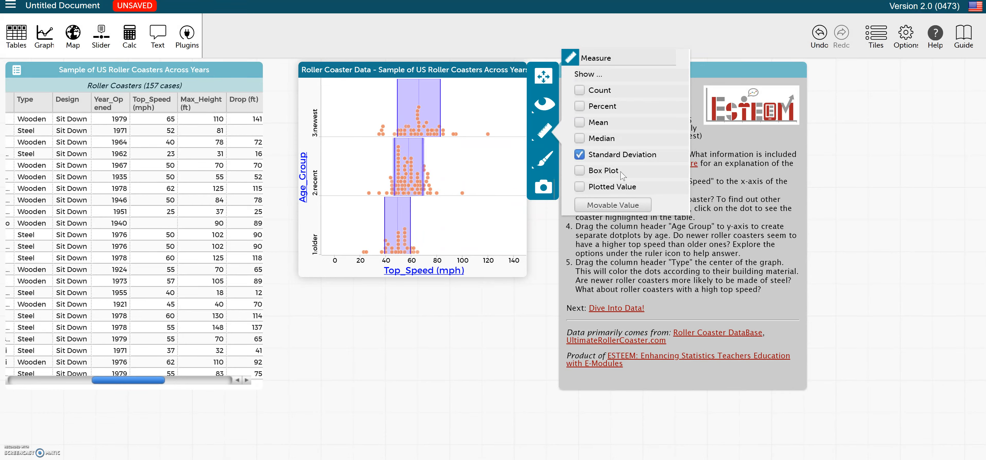
Step: Switch the graph's measure from standard deviation to a box plot
click(580, 171)
click(580, 155)
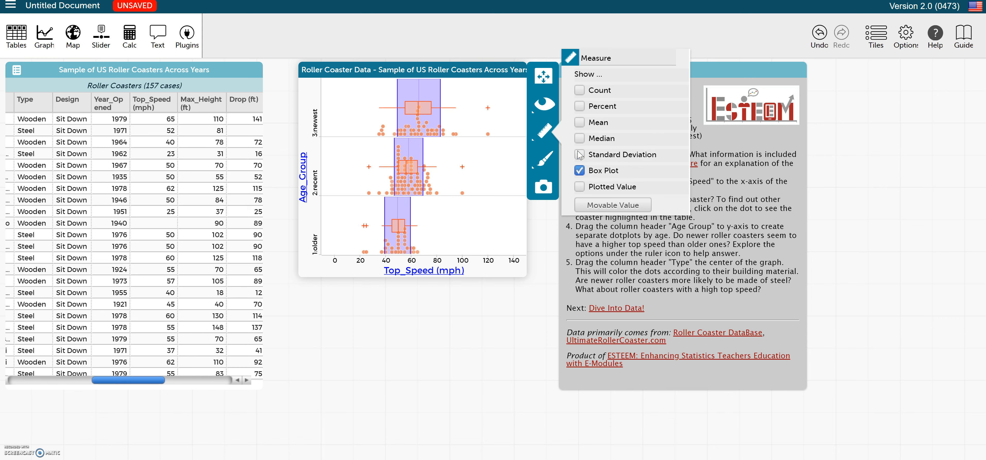
mouse_move(426, 134)
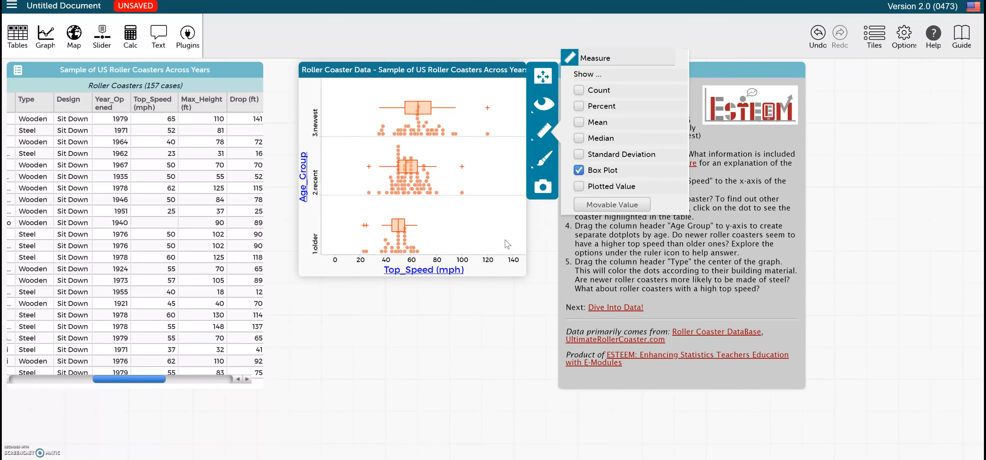
Step: Hide the box plot and remove Age_Group from the y-axis
click(579, 171)
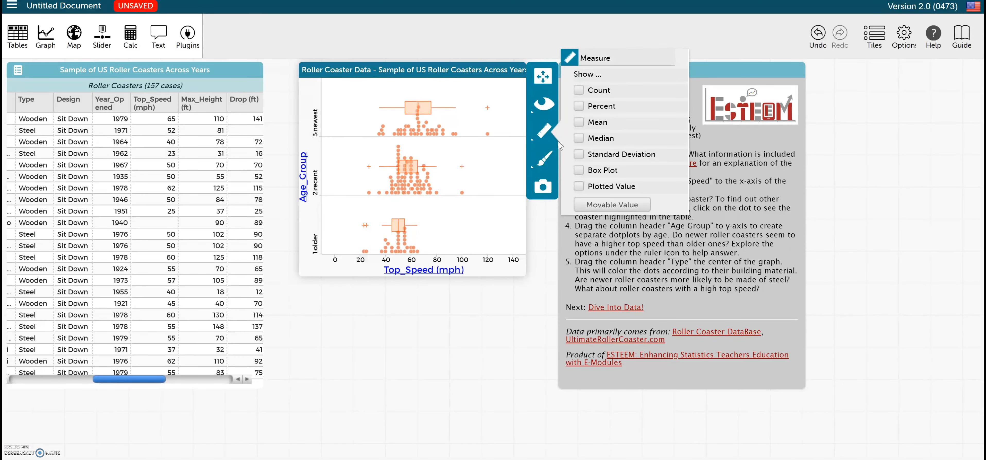
click(306, 187)
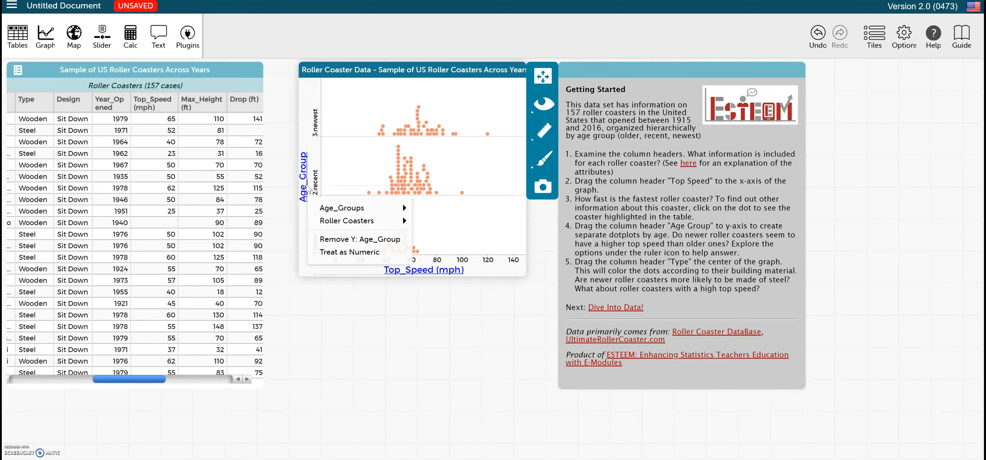
click(364, 242)
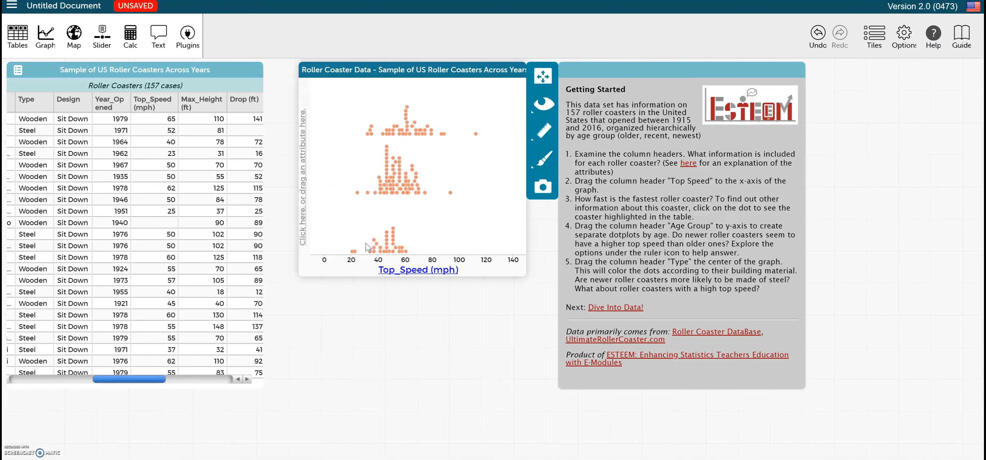
Step: Place the Type attribute on the graph's y-axis
click(194, 344)
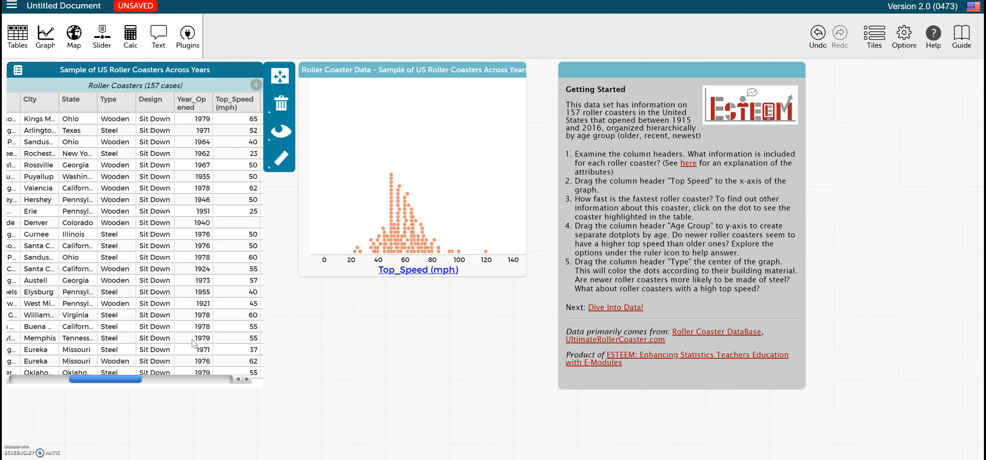
drag(114, 99, 297, 206)
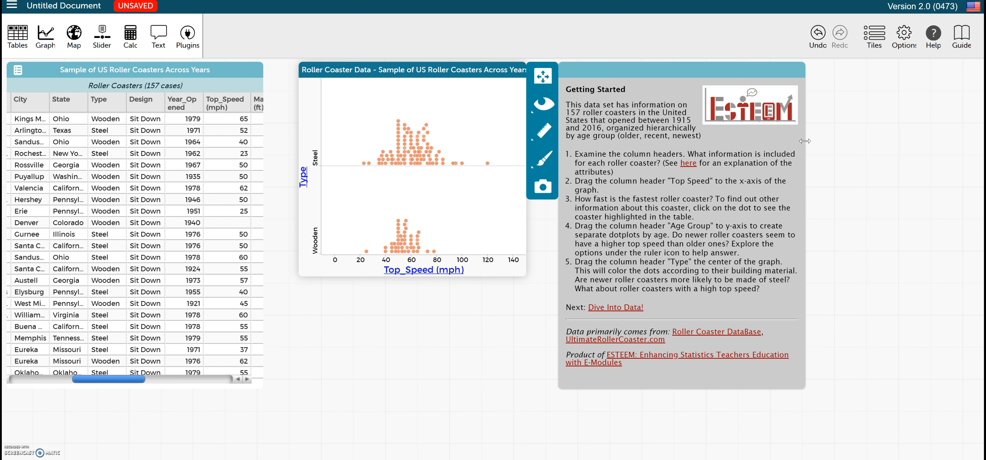
Step: Show the mean top speed line for steel and wooden coasters
click(542, 141)
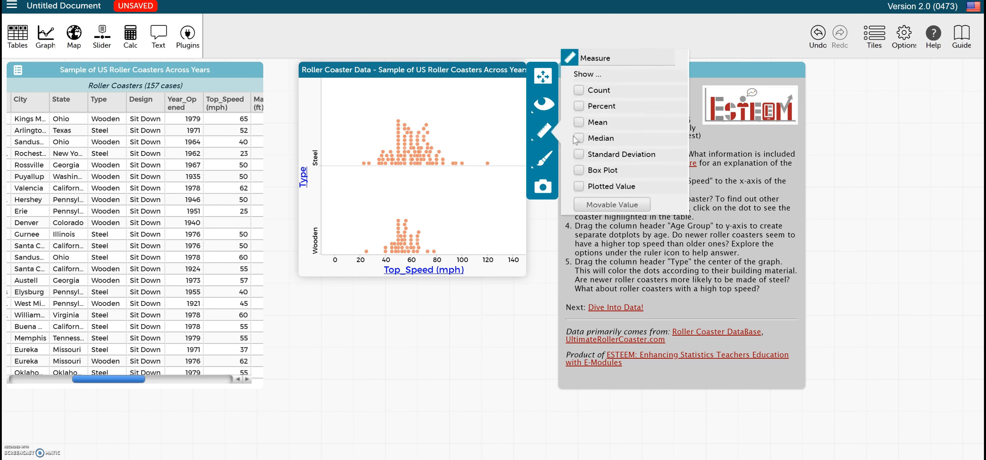
click(580, 123)
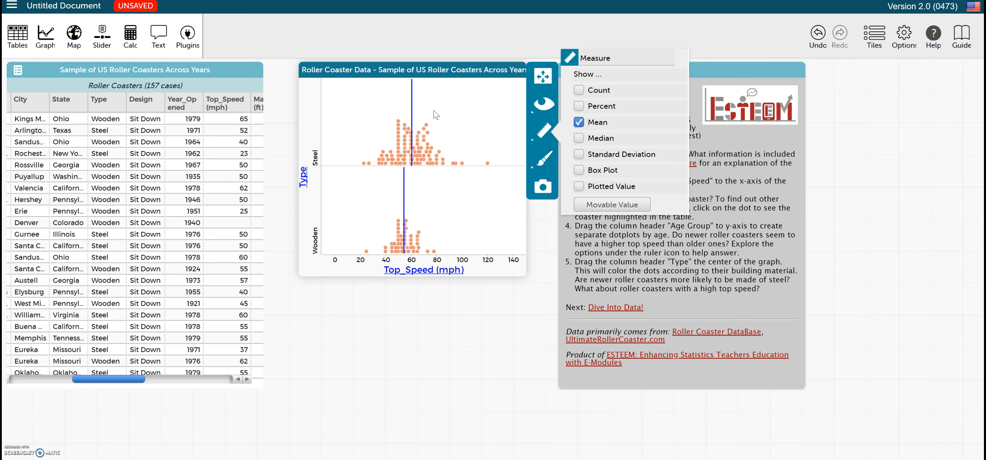
mouse_move(412, 114)
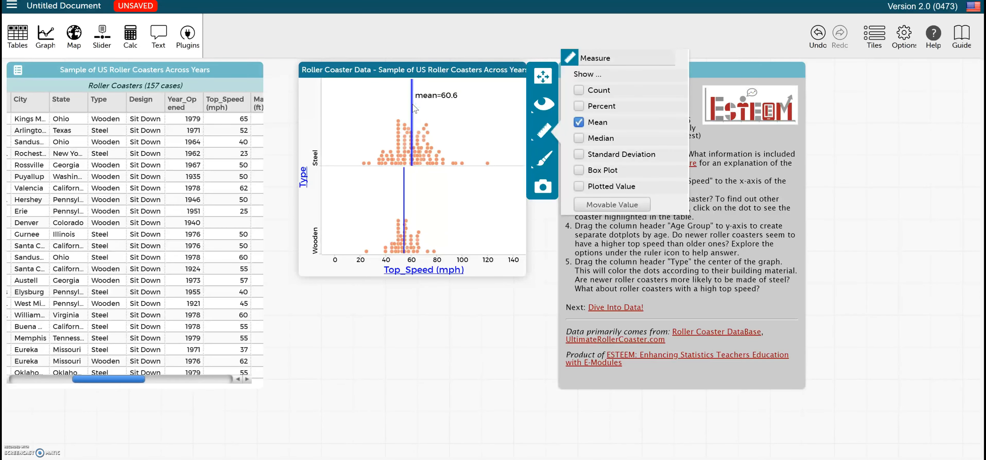
mouse_move(405, 197)
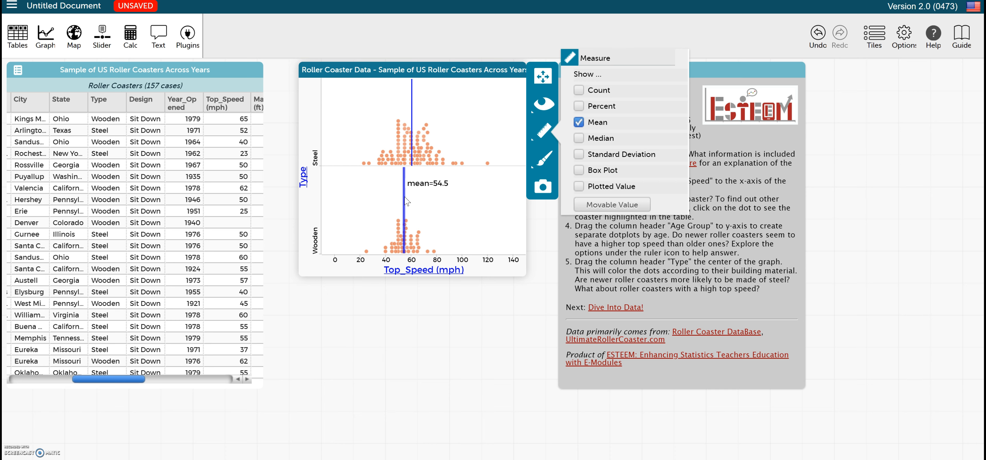
scroll(135, 233, right, 1)
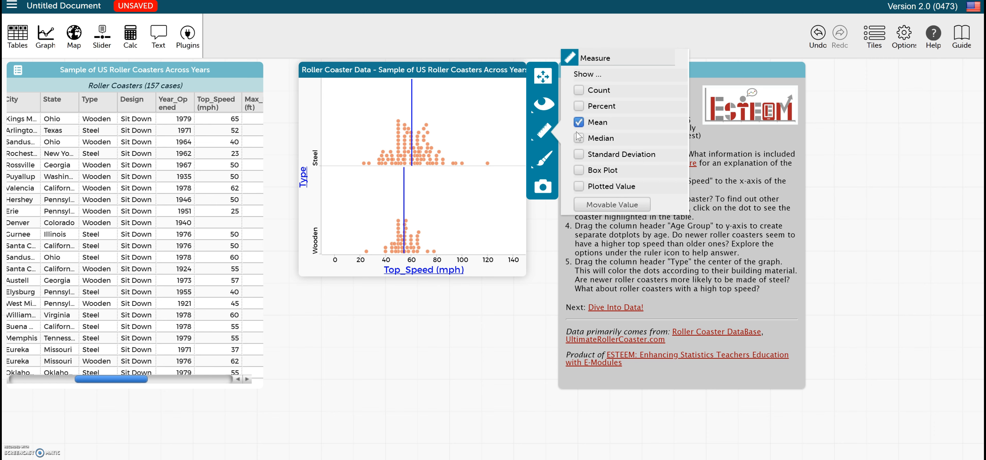
Step: Replace Type with Age_Group on the graph's y-axis
click(309, 179)
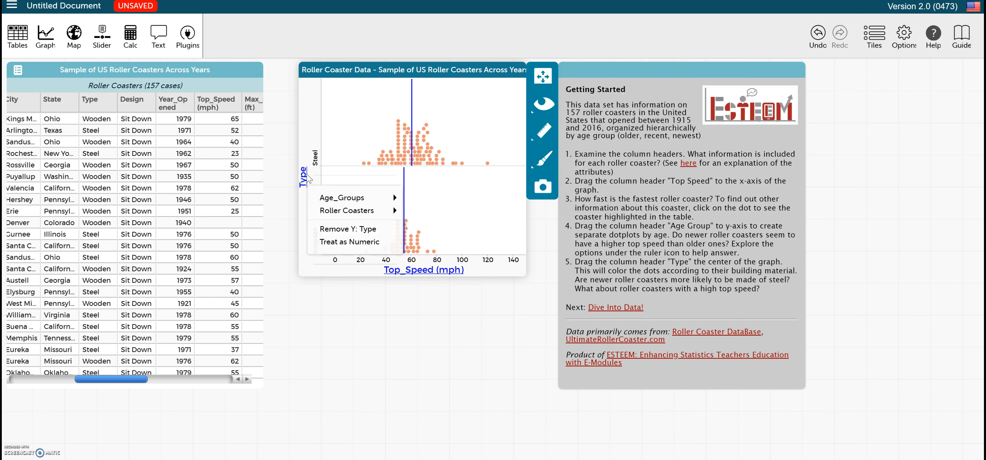
click(337, 229)
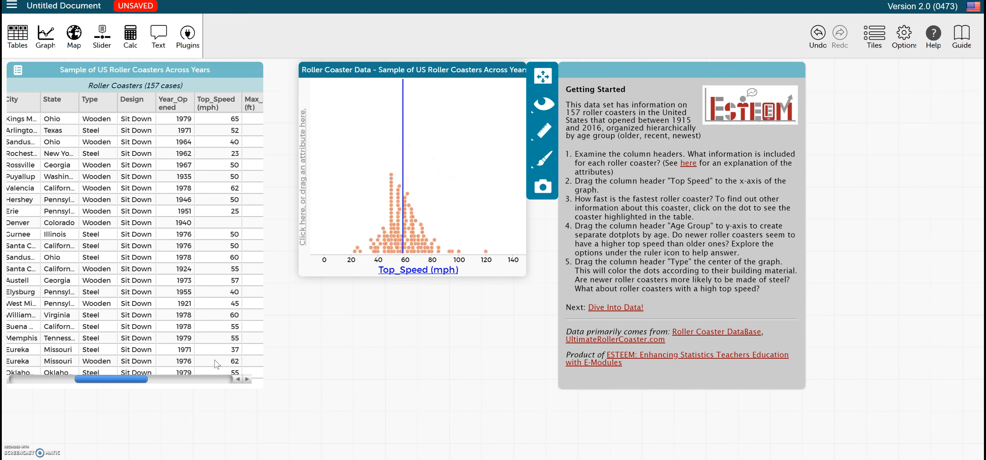
drag(116, 382, 16, 395)
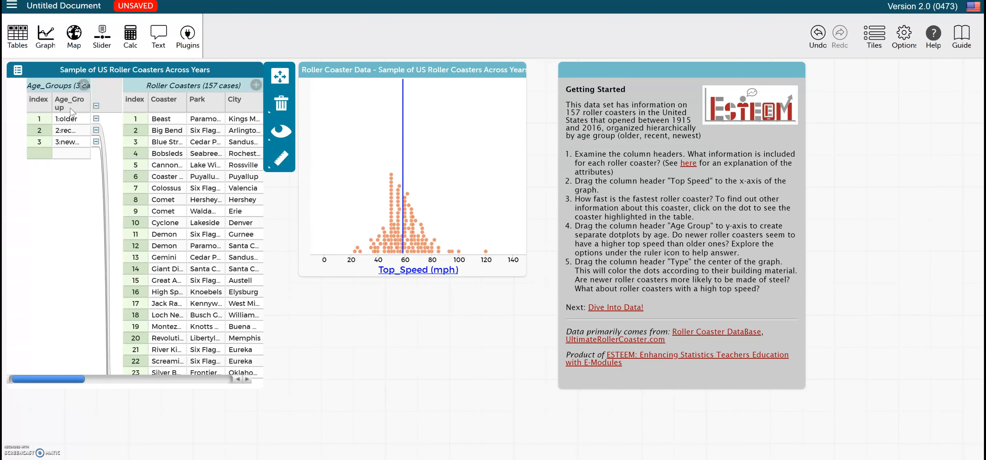
drag(78, 111, 301, 201)
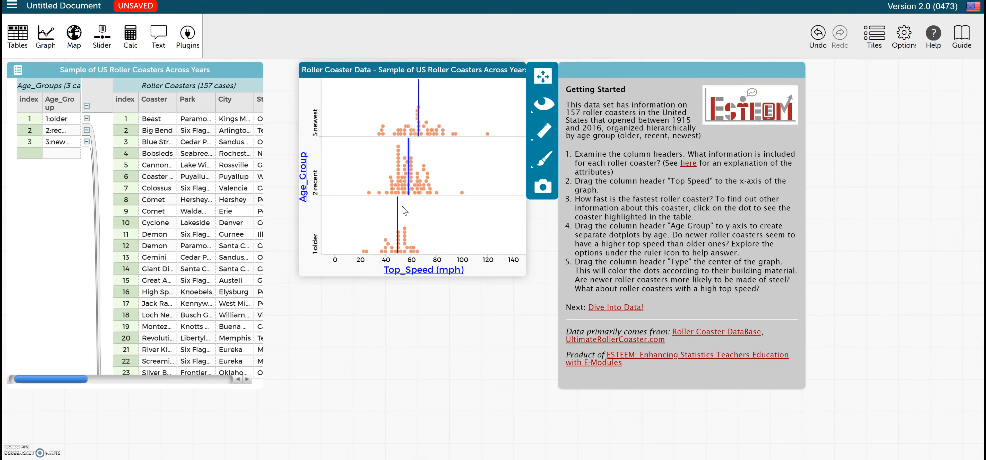
mouse_move(398, 223)
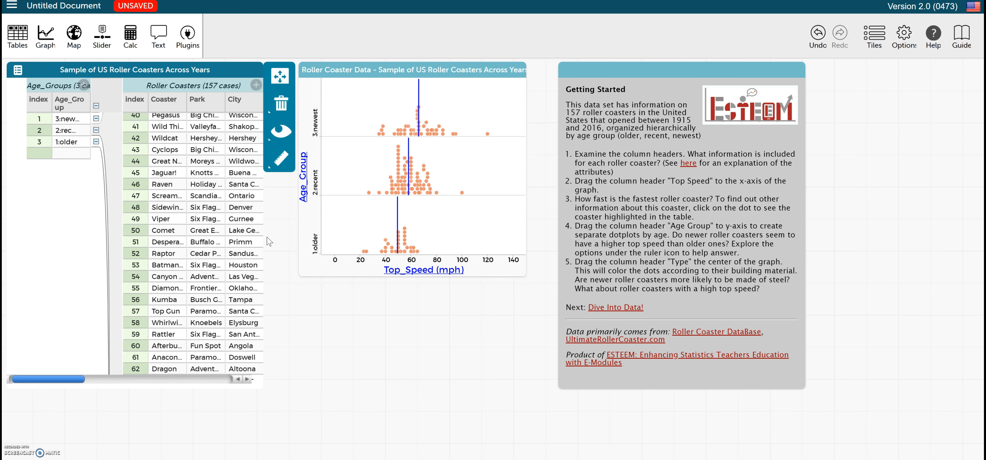
Step: Widen the case table and sort the roller coasters by Year_Opened ascending
drag(262, 238, 604, 236)
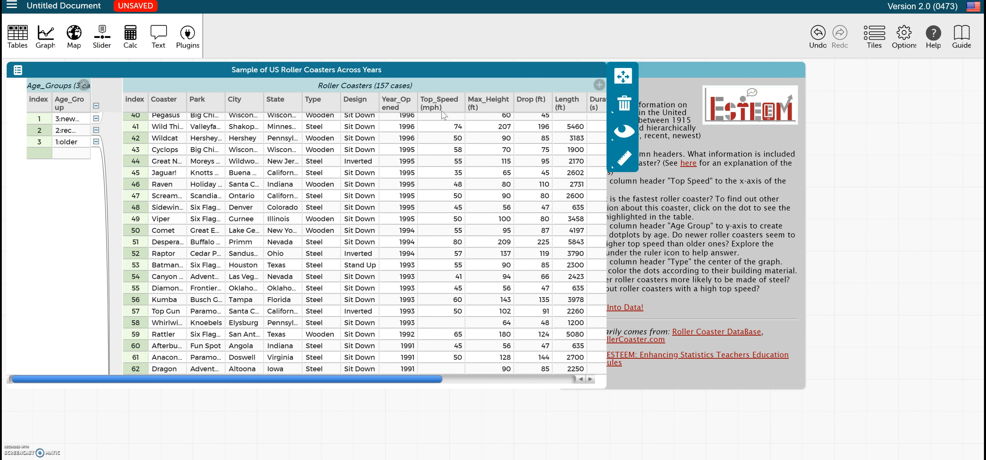
click(398, 106)
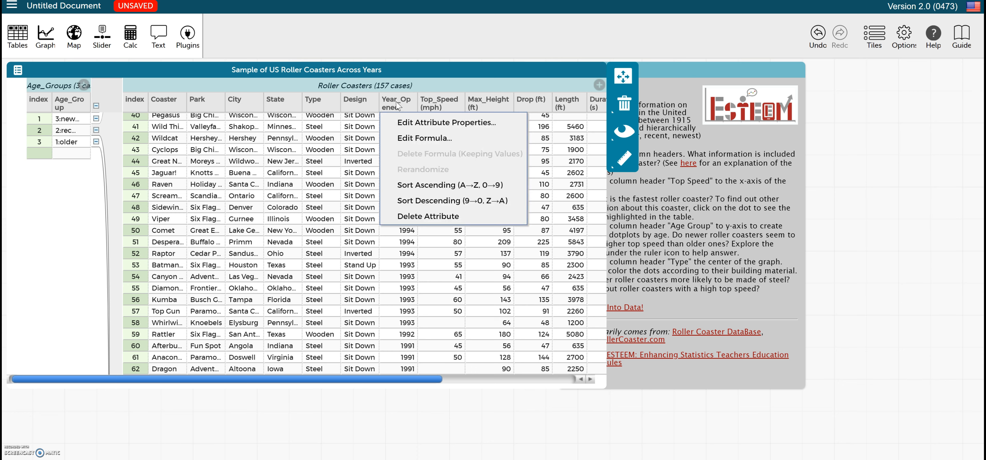
click(450, 186)
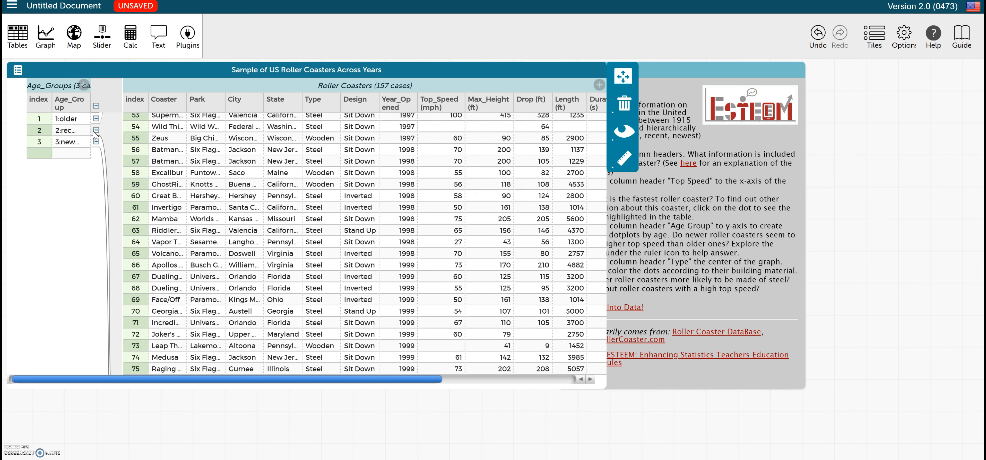
Step: Scroll through the sorted table to examine coasters within each age group by opening year
scroll(163, 192, up, 15)
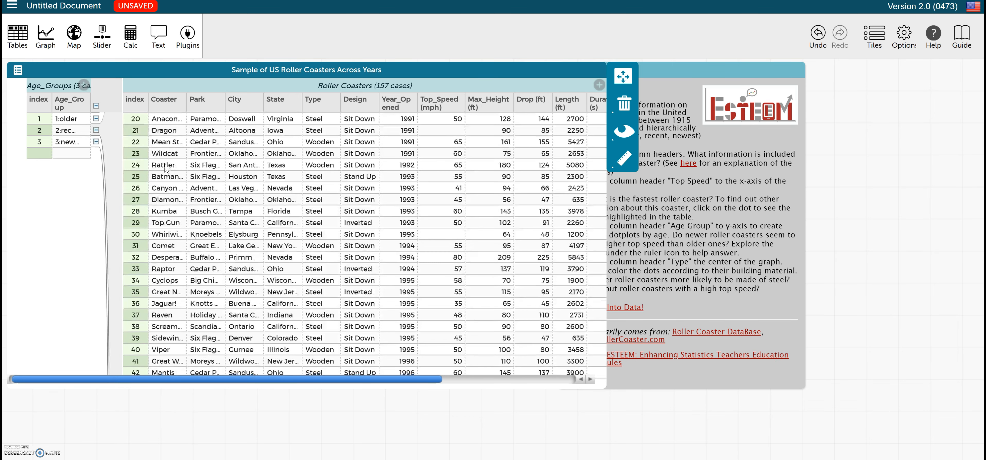
scroll(163, 193, up, 5)
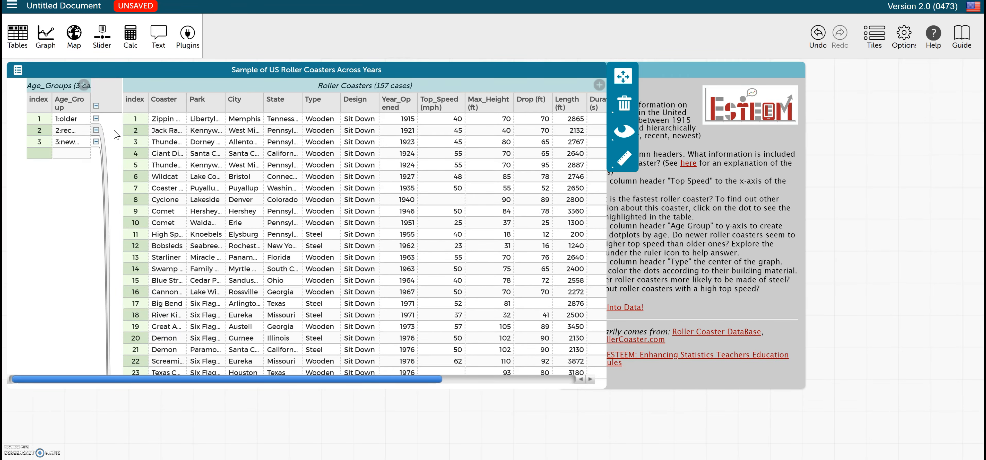
scroll(124, 156, down, 10)
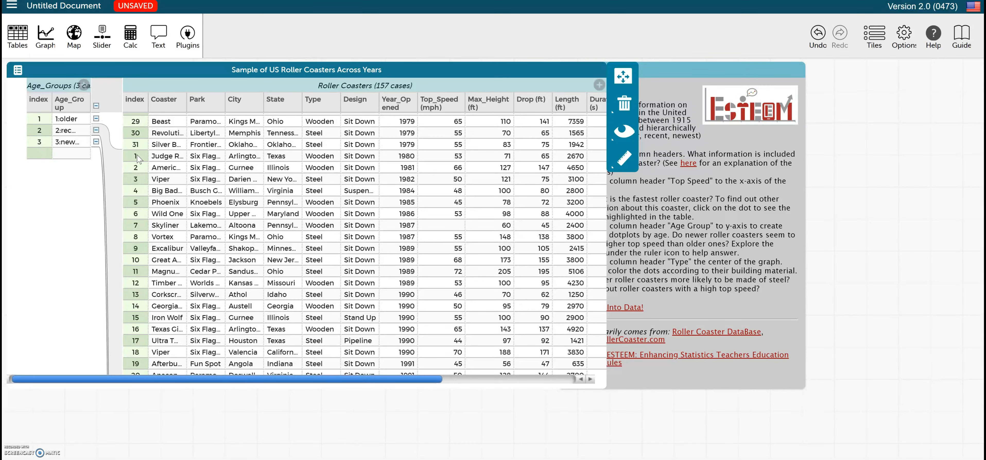
scroll(312, 180, down, 20)
scroll(295, 193, up, 3)
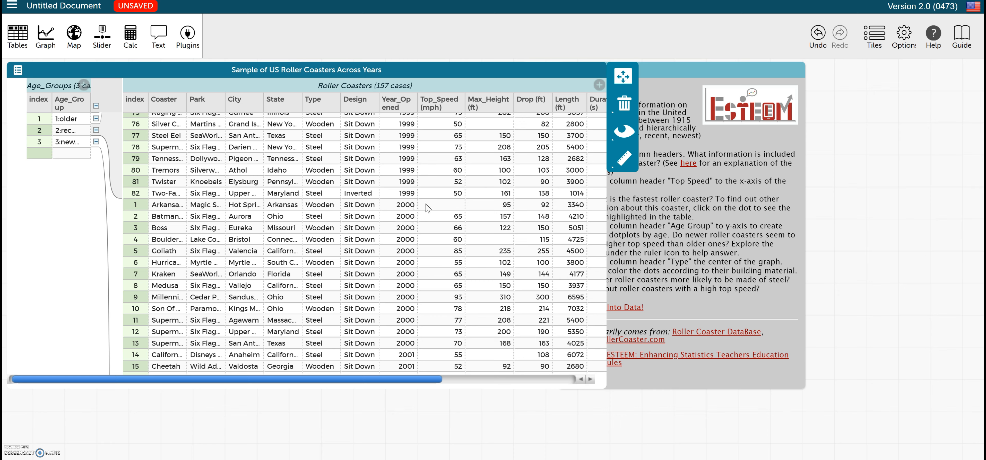
drag(607, 233, 245, 224)
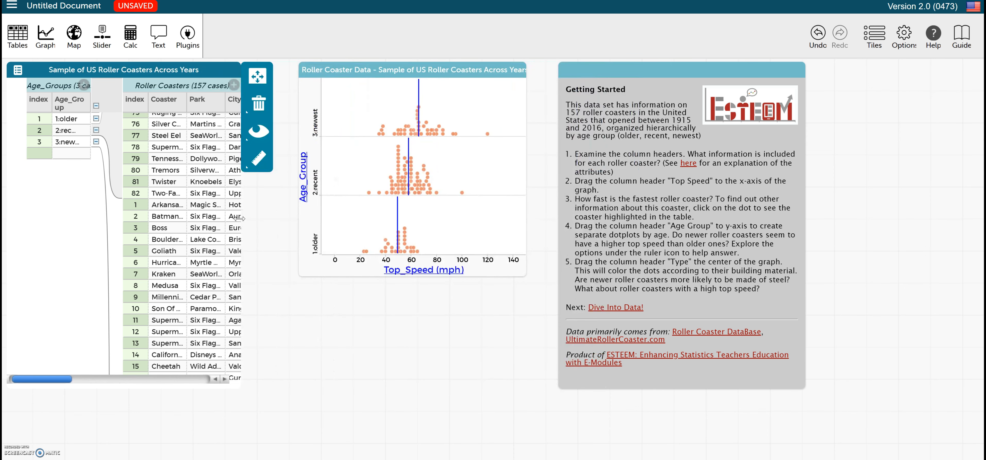
mouse_move(420, 110)
drag(240, 210, 687, 215)
scroll(564, 267, down, 6)
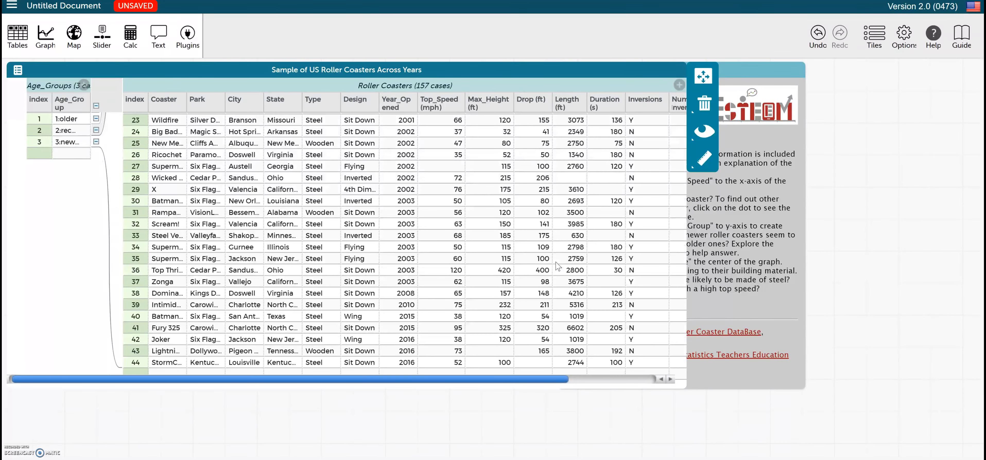
scroll(558, 267, up, 5)
scroll(558, 267, up, 2)
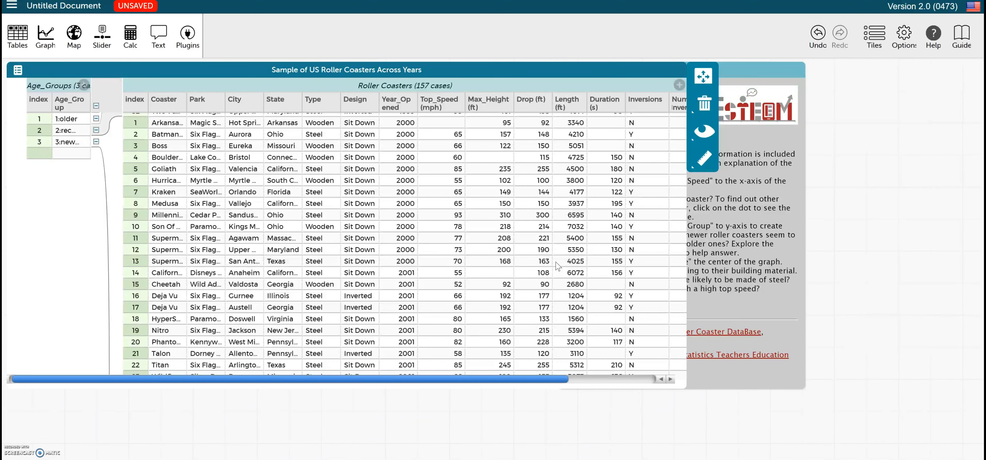
scroll(142, 215, up, 3)
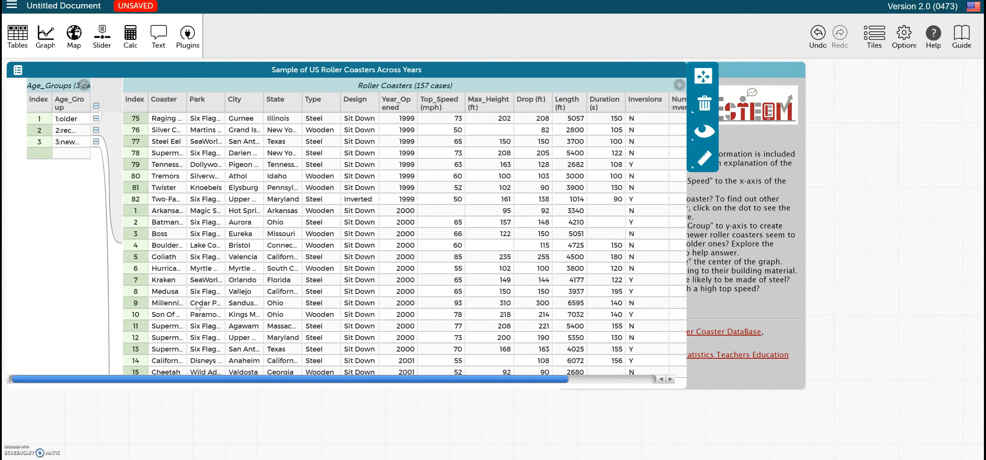
Step: Insert a new case at the top of the newest age group and name the coaster Xtreme
right_click(138, 213)
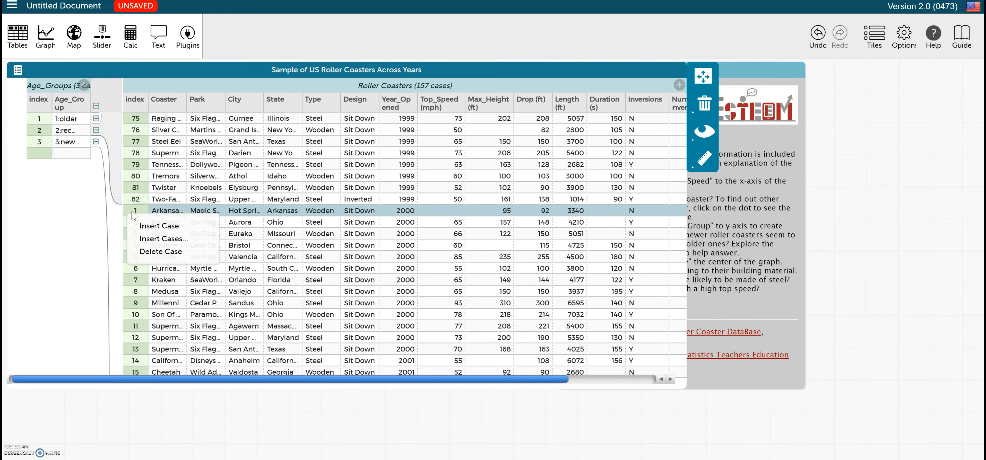
click(149, 230)
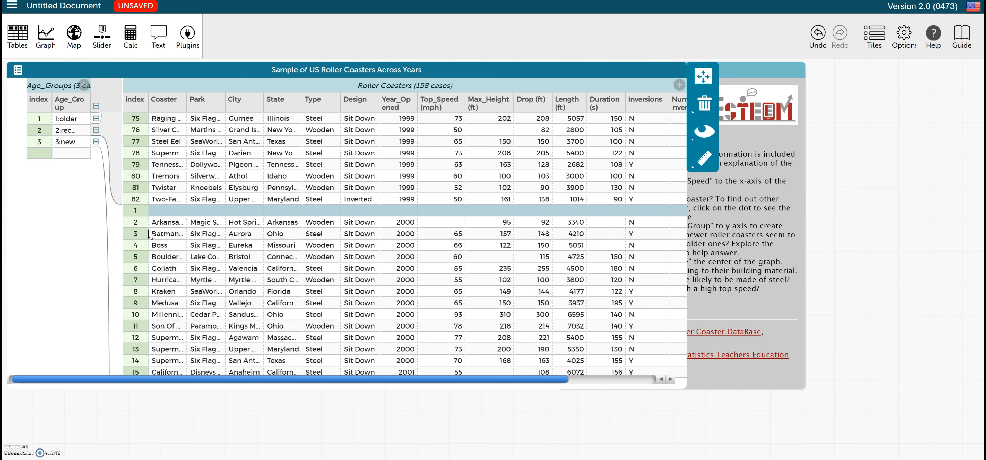
click(174, 208)
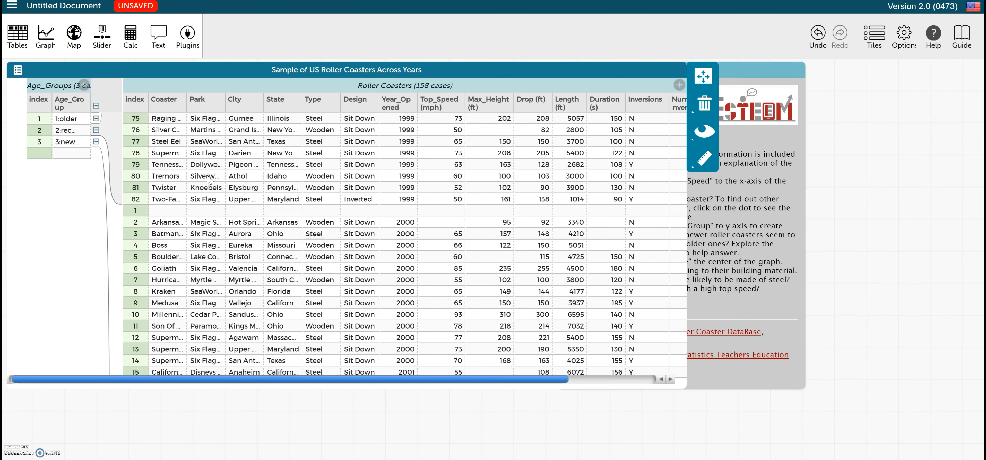
click(167, 214)
click(167, 213)
text(Xtreme)
click(197, 212)
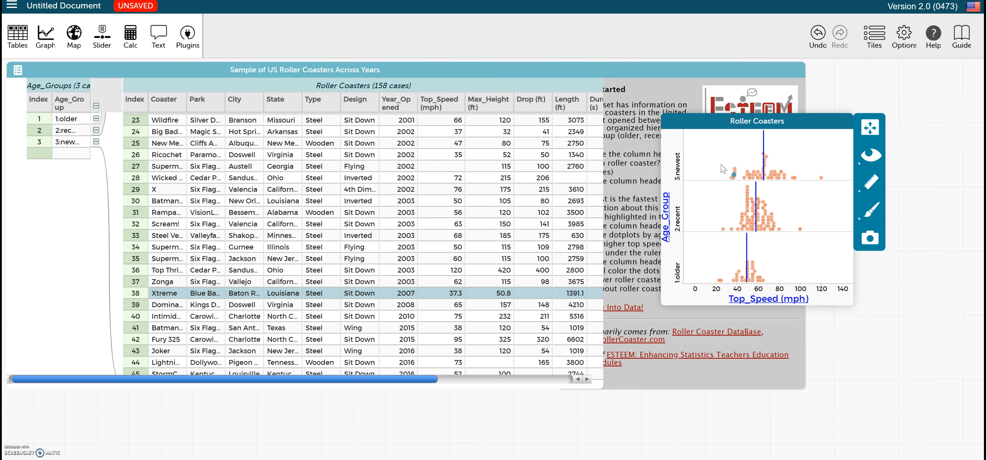
Step: Replace Age_Group with Type on the graph's y-axis
mouse_move(764, 153)
mouse_move(734, 173)
click(669, 216)
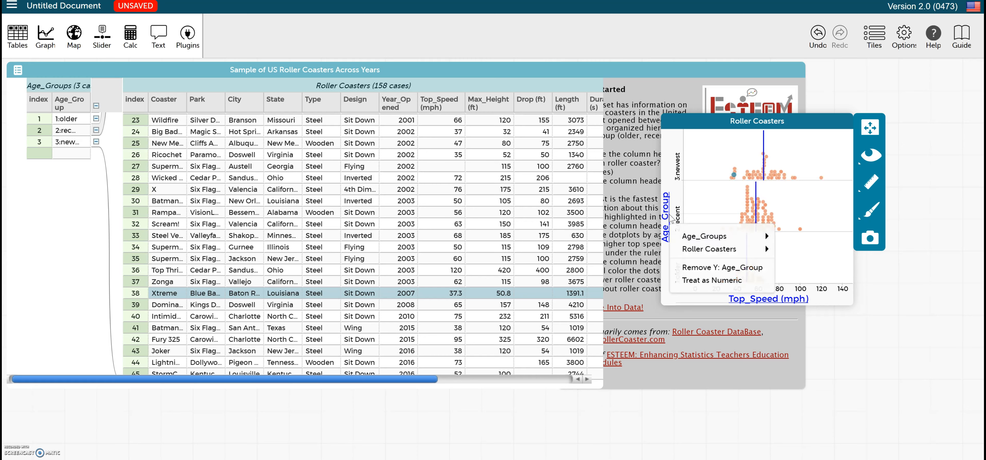
click(699, 268)
drag(526, 202, 664, 209)
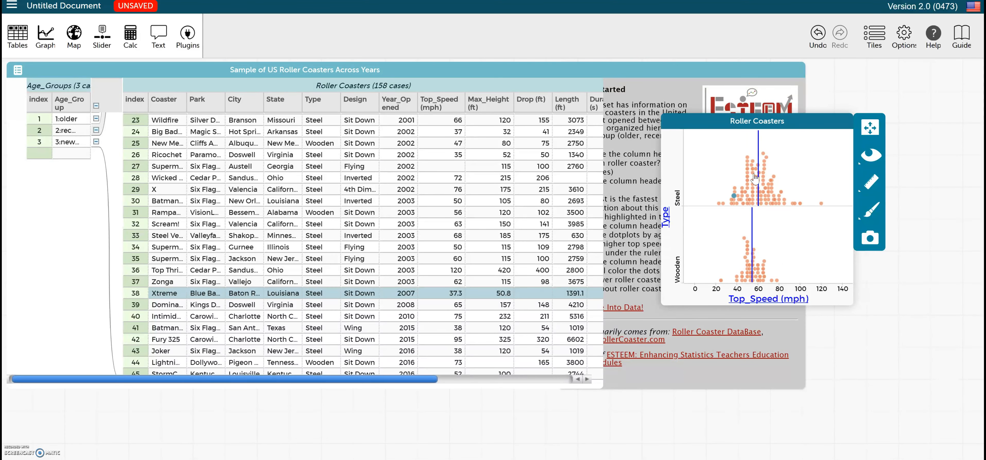
mouse_move(759, 143)
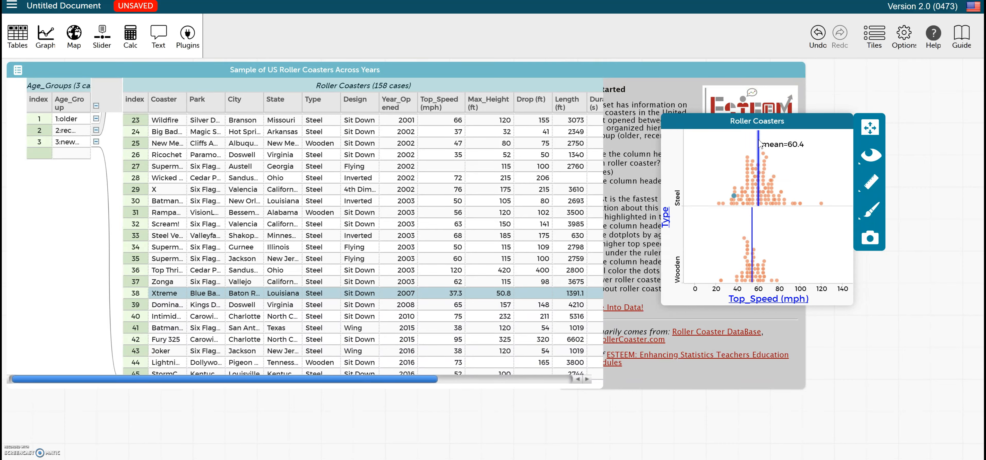